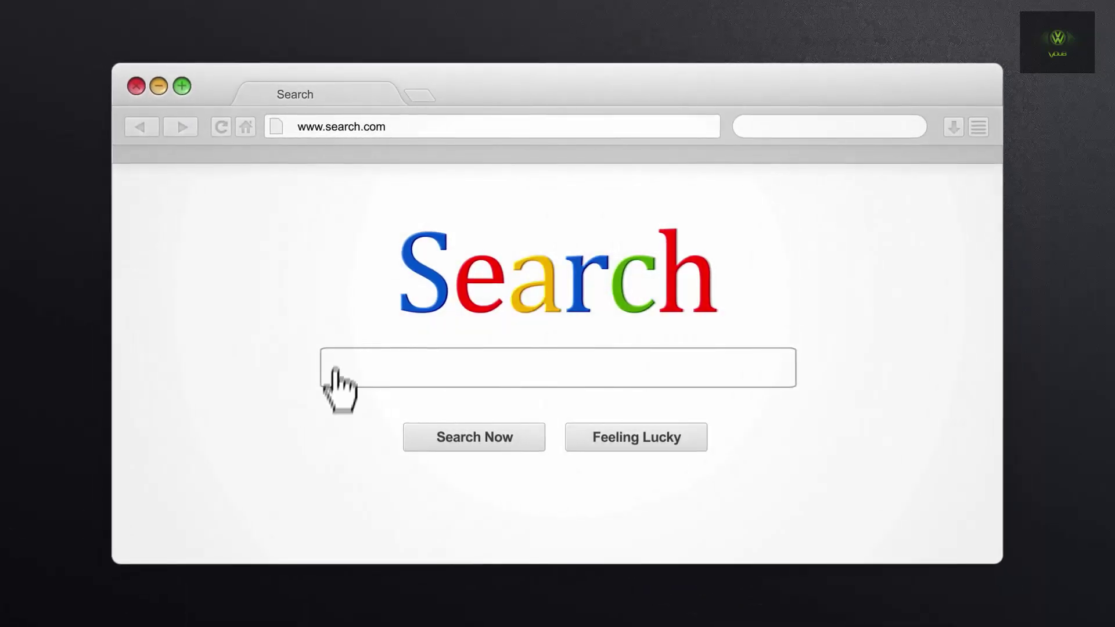
- Search the web for the tutorial channel's name followed by 'youtube tutorials'
left_click(337, 356)
type("Vdubt25 youtube tutoria")
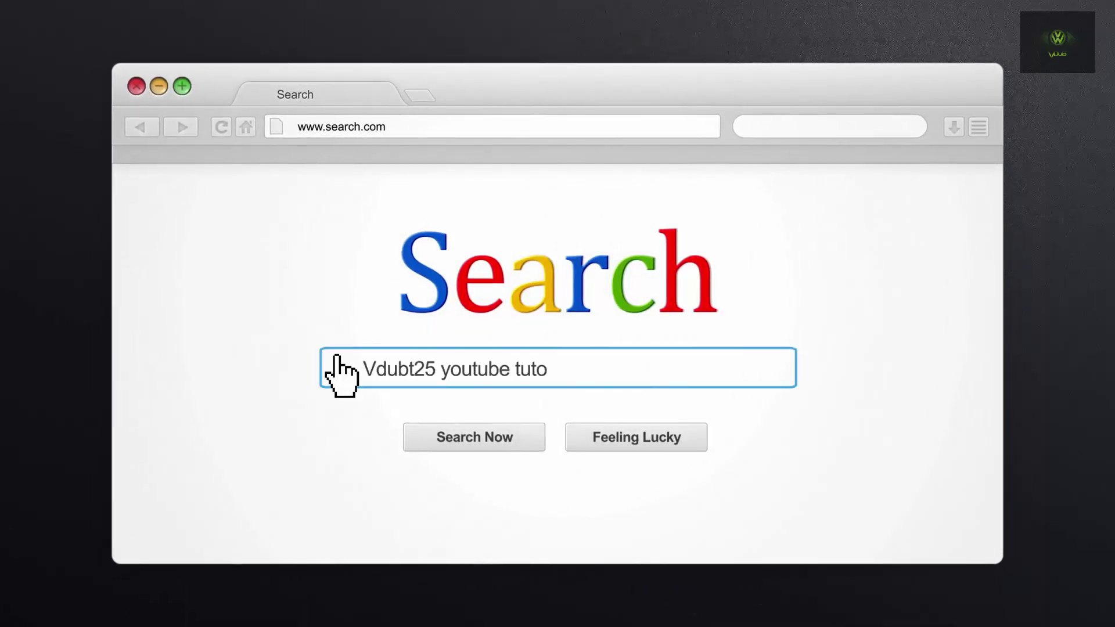
type("ls")
left_click(473, 432)
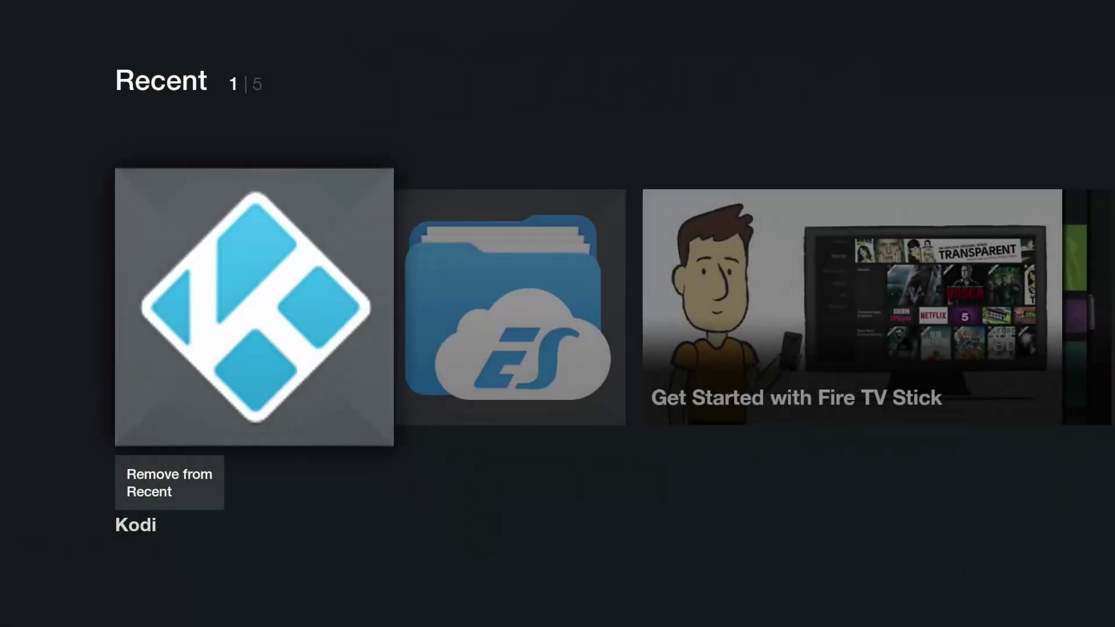
- Switch to ES File Explorer, go to the Home sdcard listing and open the Android folder
key("Right")
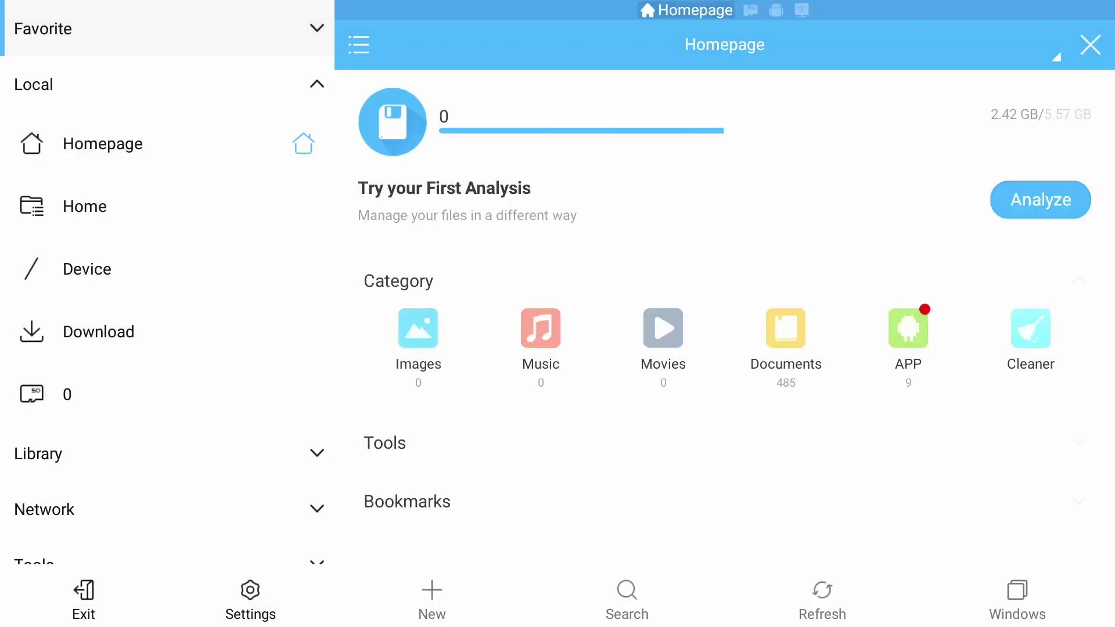
key("Down")
key("Down")
key("Down")
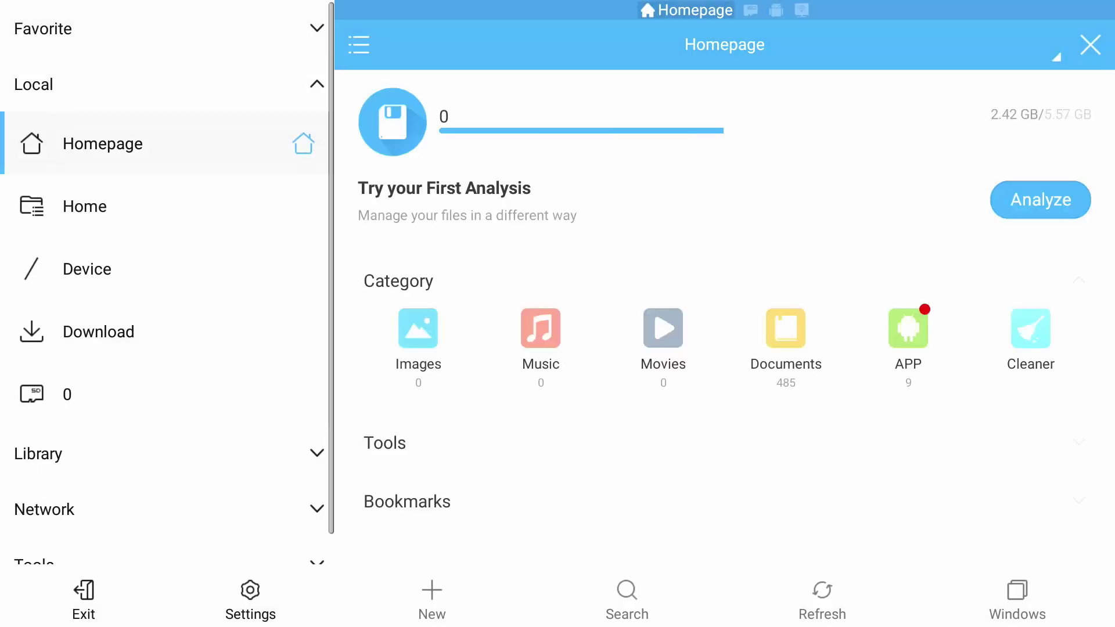
key("Return")
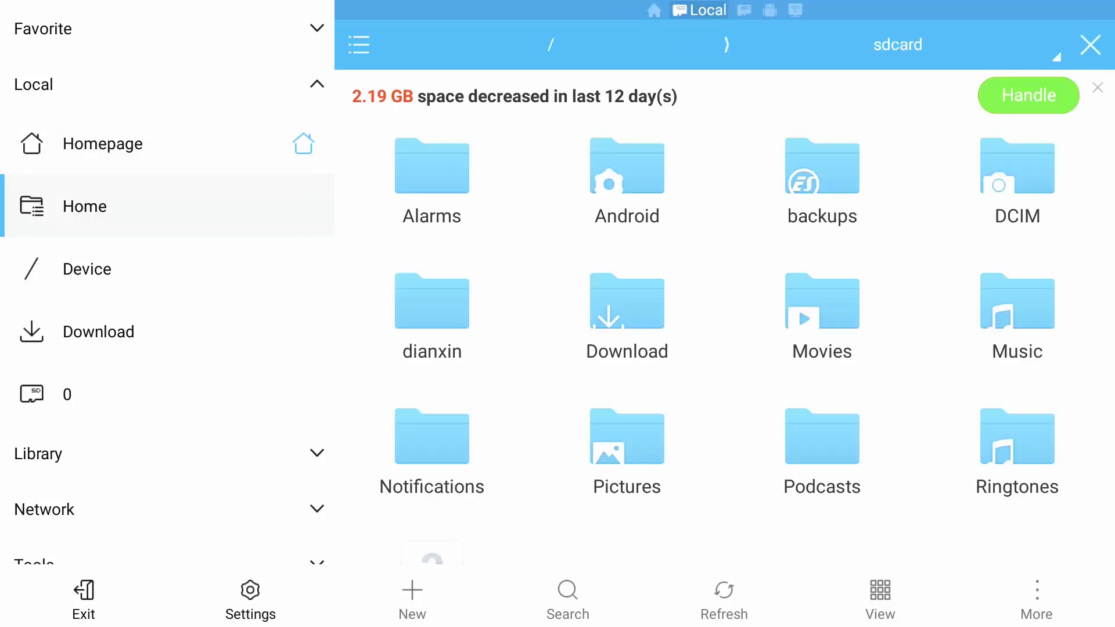
key("Right")
key("Right")
key("Return")
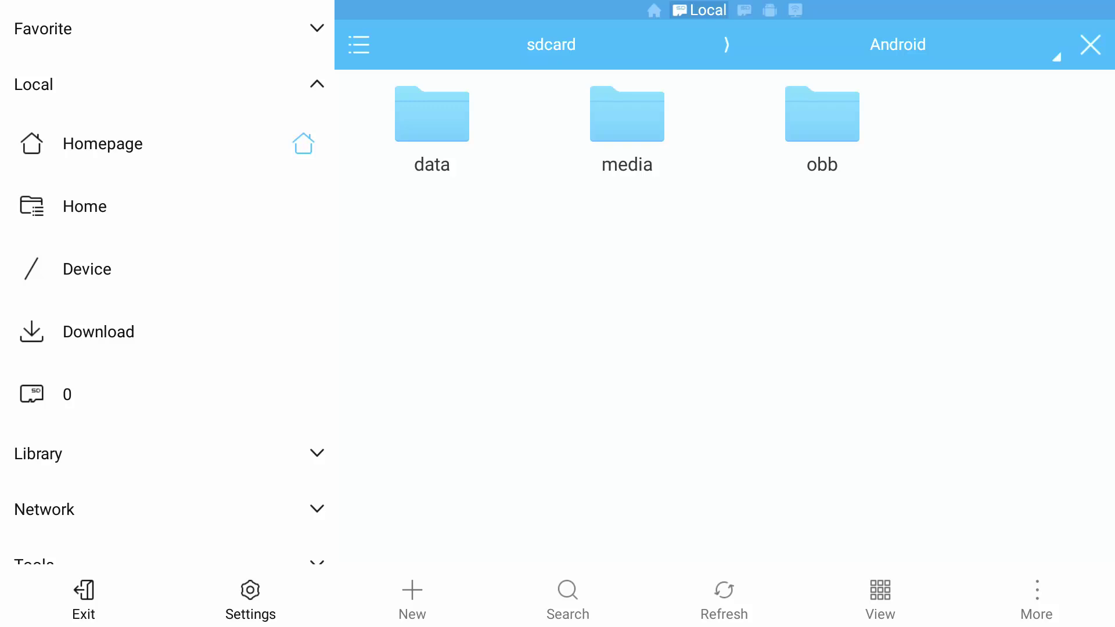
- Open the data folder inside Android
left_click(98, 332)
left_click(103, 144)
left_click(431, 134)
key("Right")
key("Left")
key("Return")
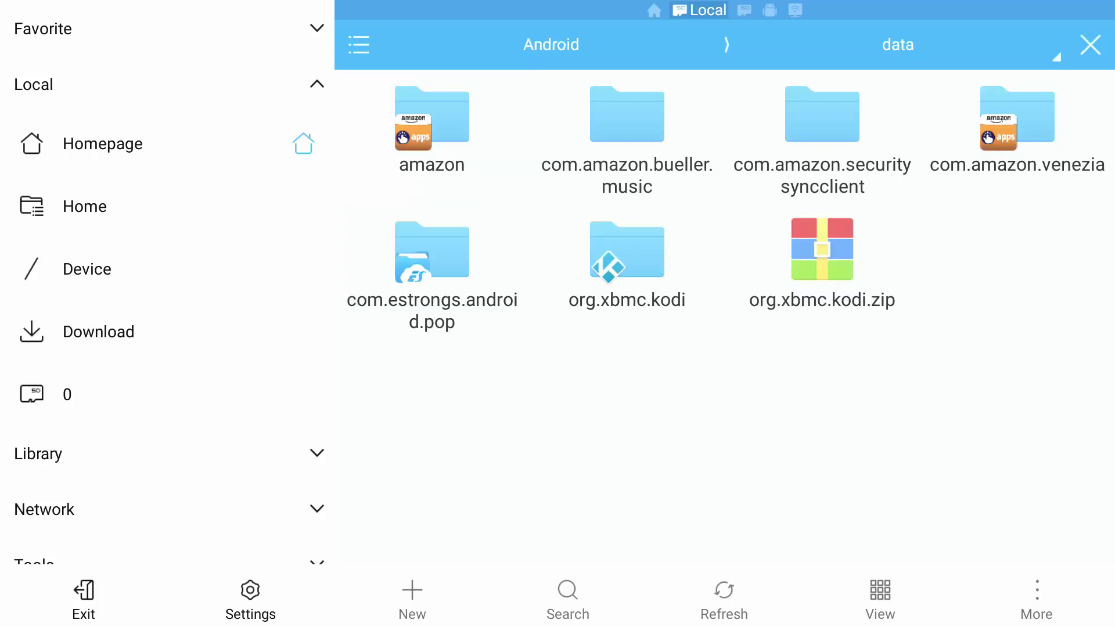
- Move focus onto the org.xbmc.kodi folder in Android/data
left_click(99, 331)
left_click(103, 143)
left_click(431, 139)
left_click(627, 139)
left_click(627, 267)
- Select org.xbmc.kodi and choose Rename from the bottom action bar
key("Return")
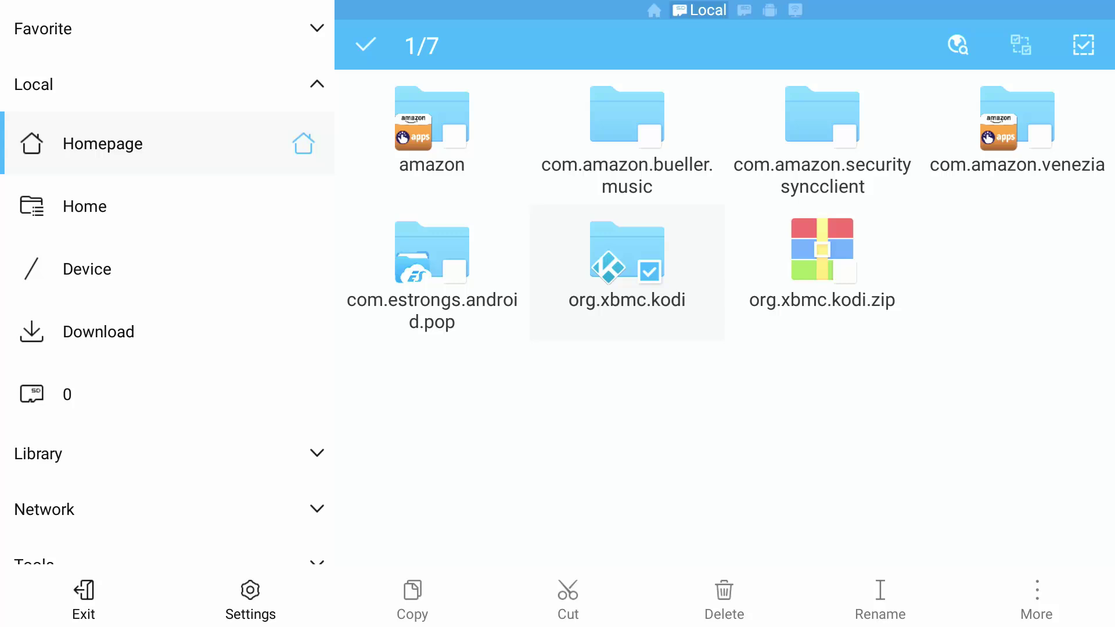
key("Down")
key("Down")
key("Down")
key("Down")
key("Down")
key("Down")
key("Down")
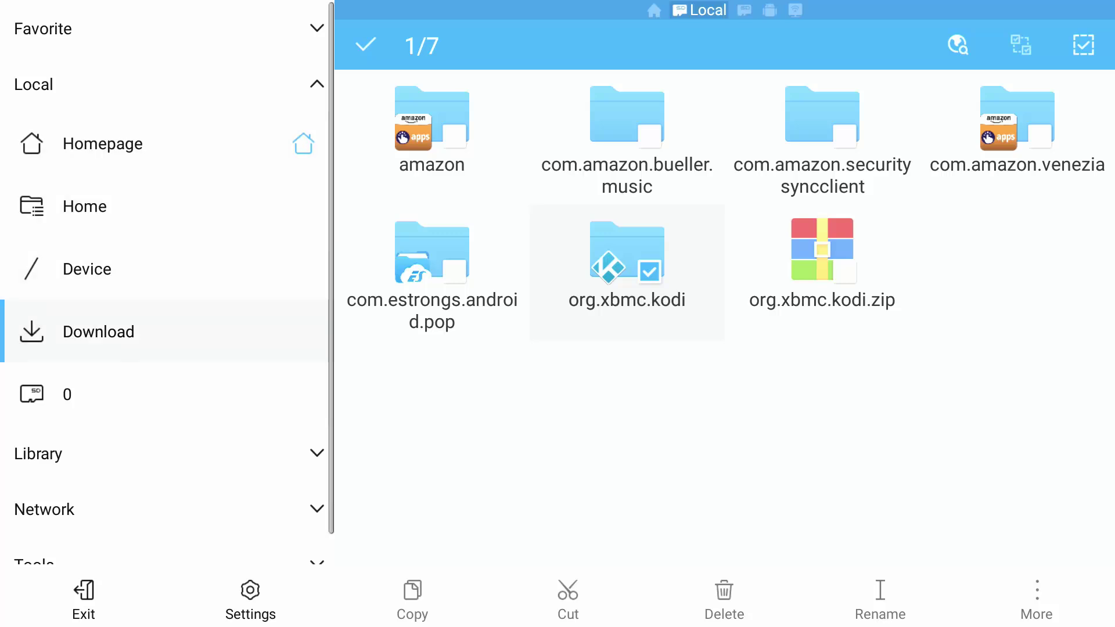
key("Right")
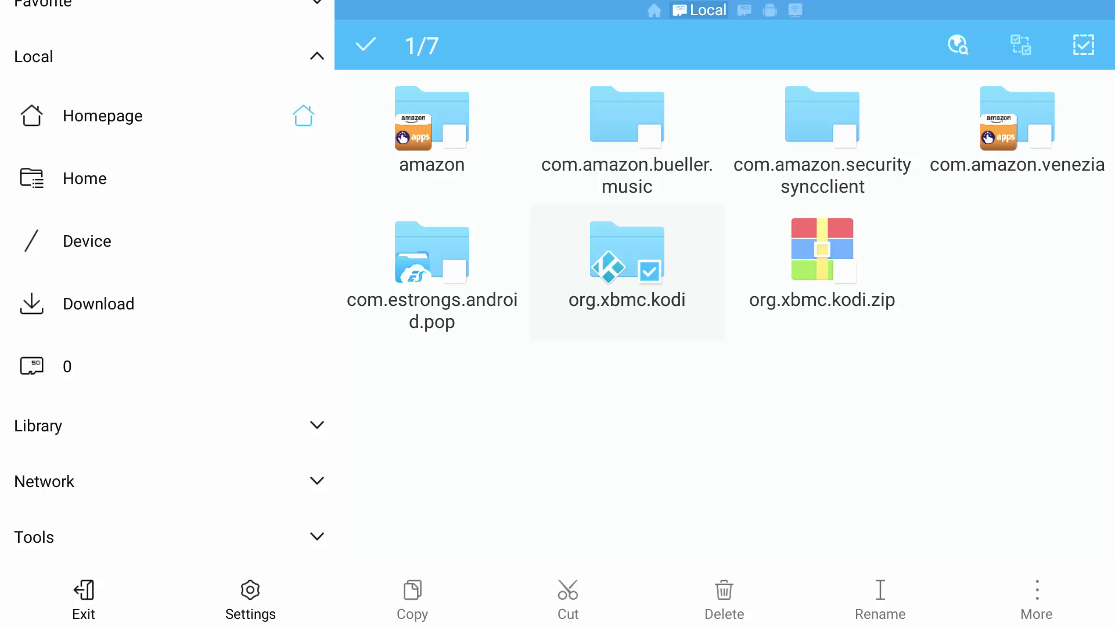
key("Return")
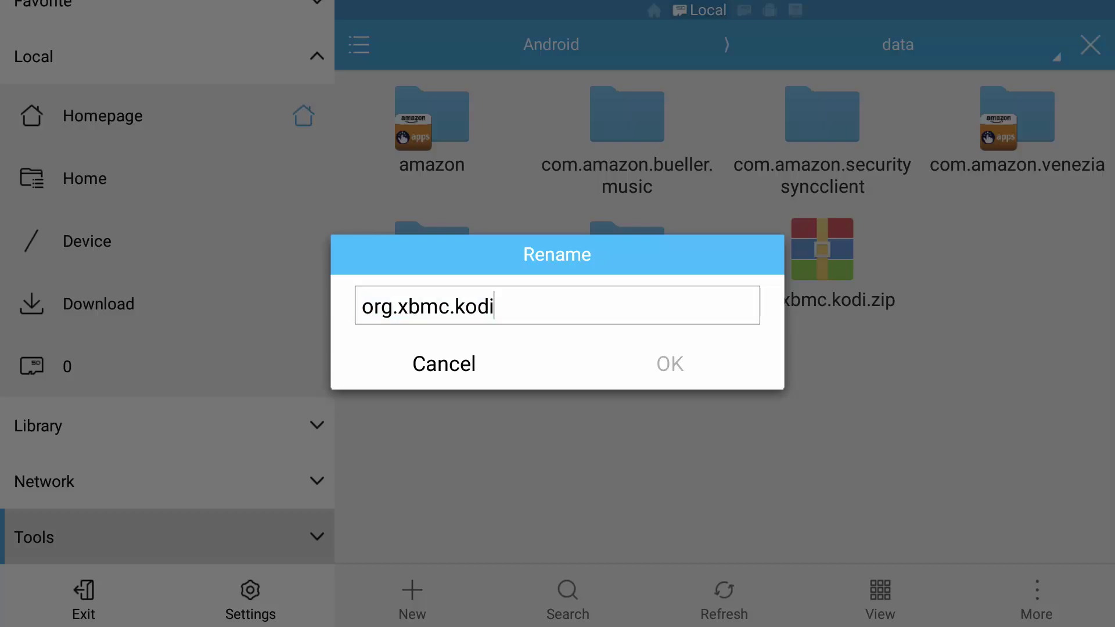
- Append 'bkup' on the on-screen keyboard, renaming the folder to org.xbmc.kodibkup
key("Return")
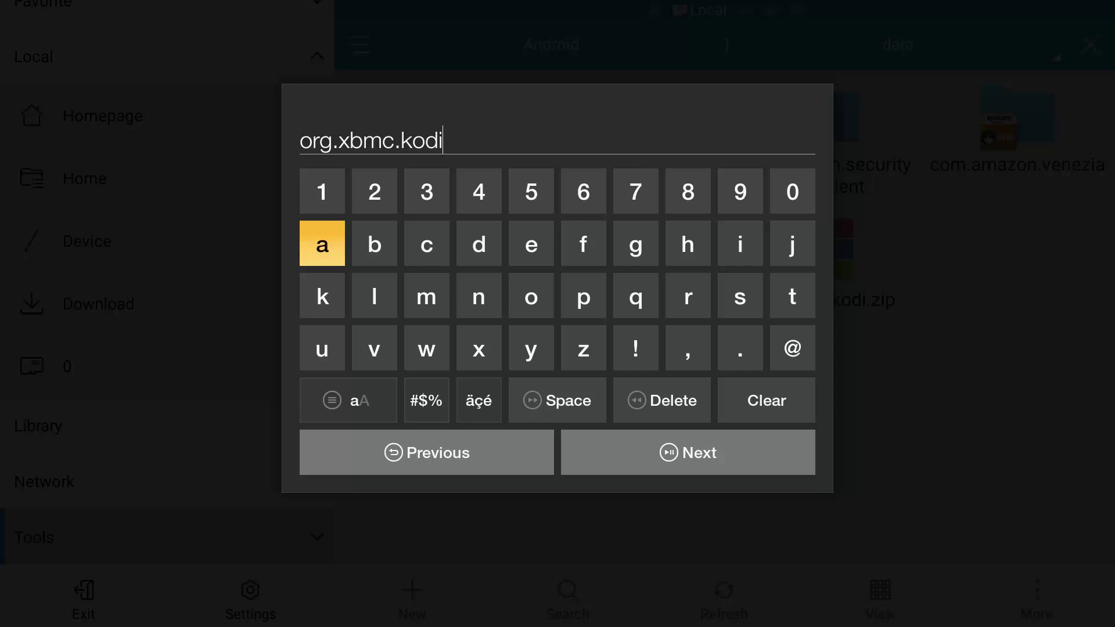
key("Right")
key("Return")
key("Down")
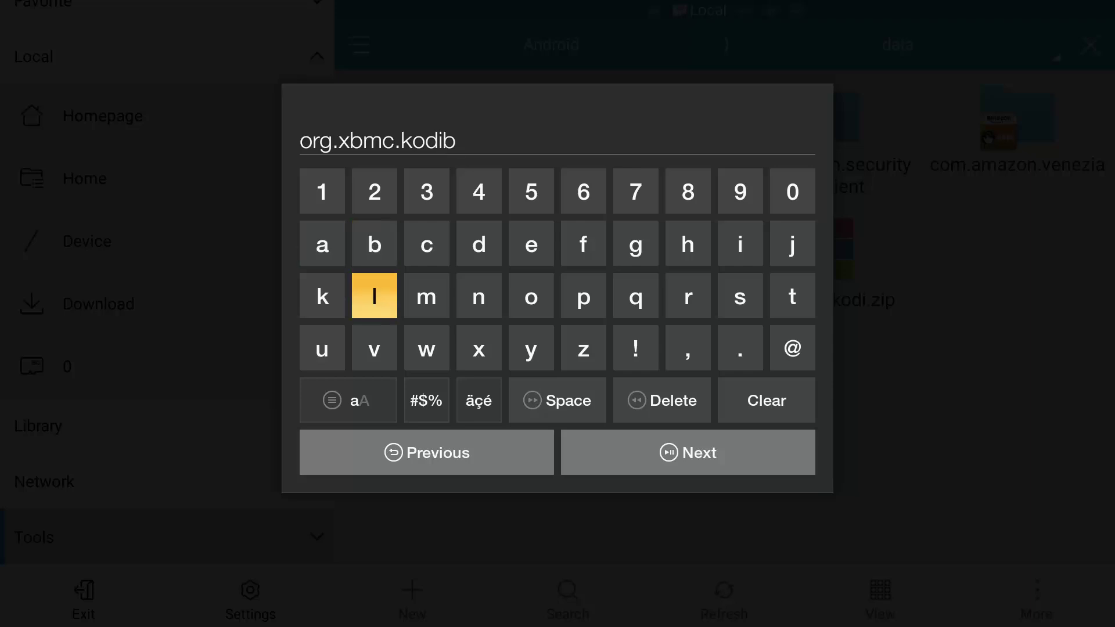
key("Left")
key("Return")
key("Down")
key("Return")
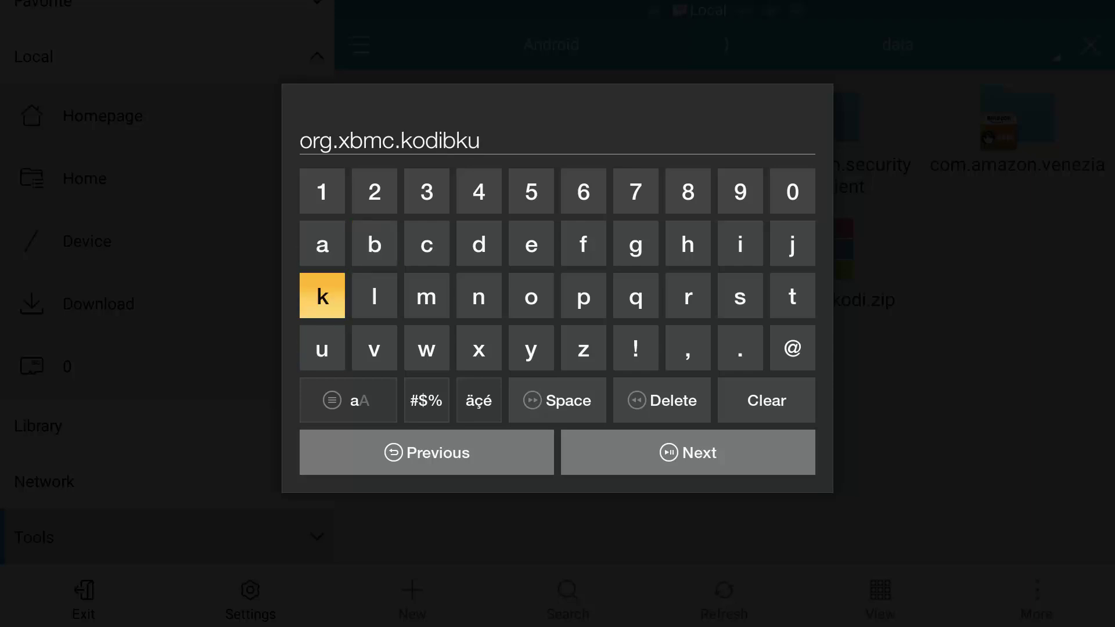
key("Right")
key("Right")
key("Right")
key("Right")
key("Right")
key("Return")
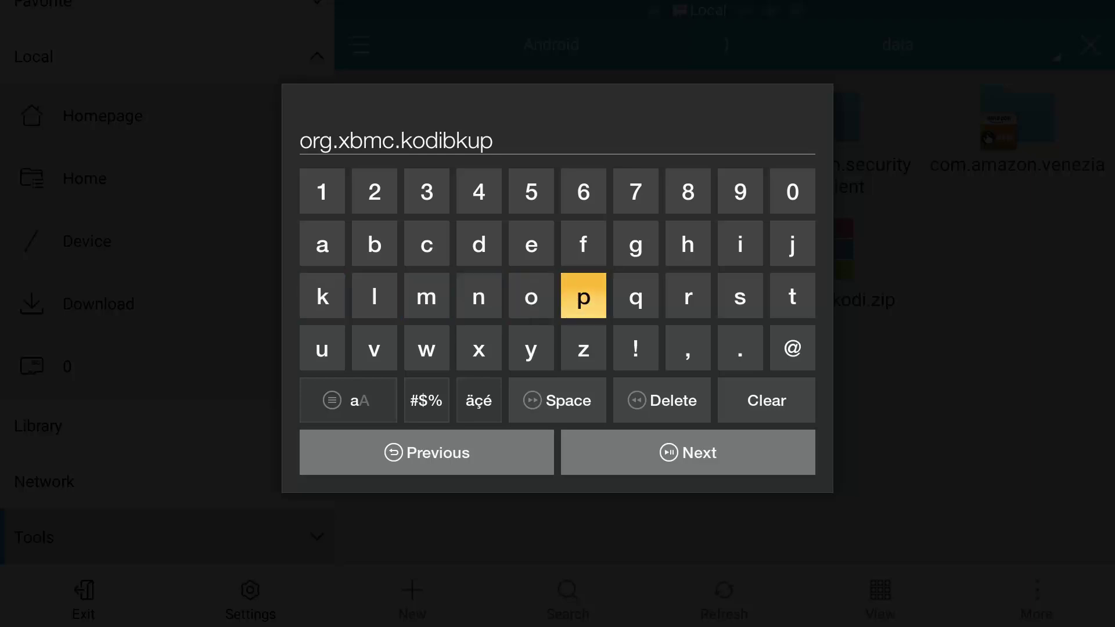
key("Down")
key("Down")
key("Down")
key("Right")
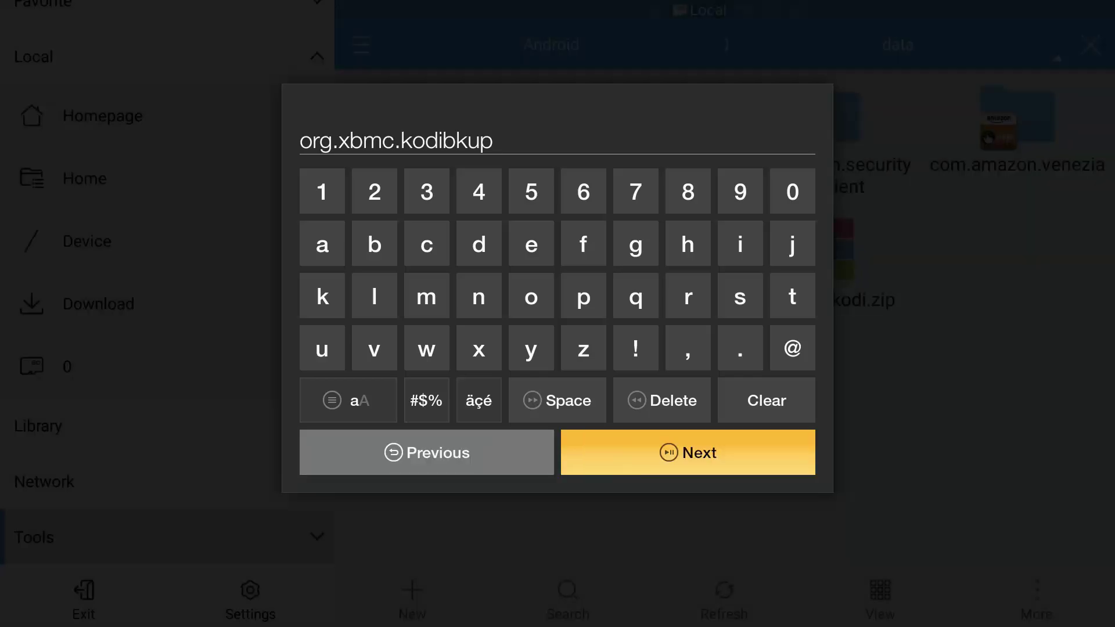
key("Return")
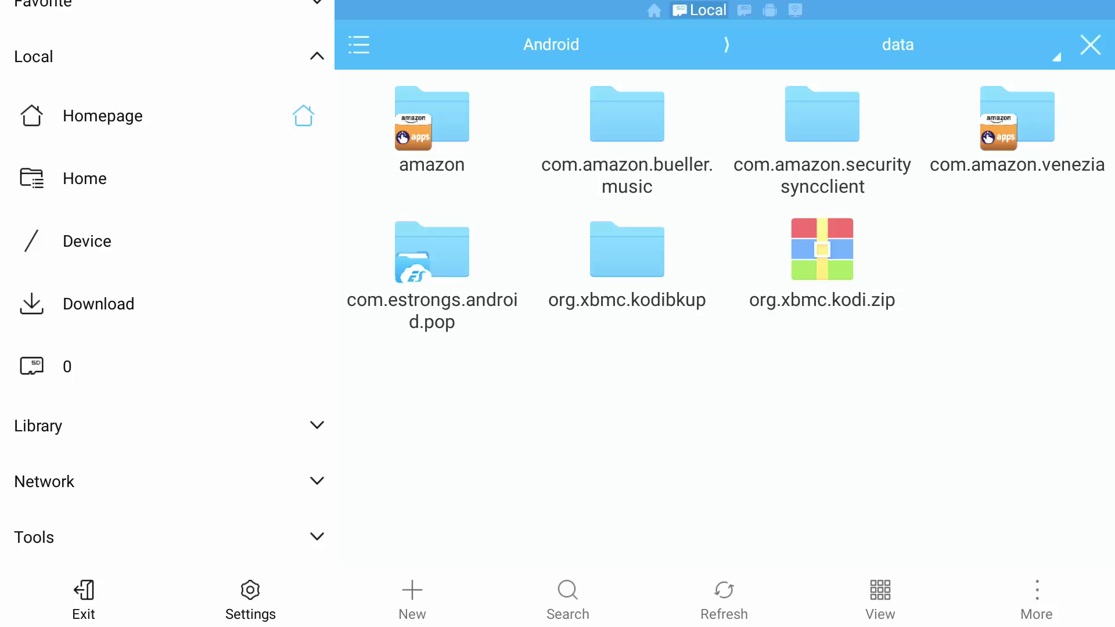
- Return to Fire TV Recent apps and relaunch Kodi
key("Home")
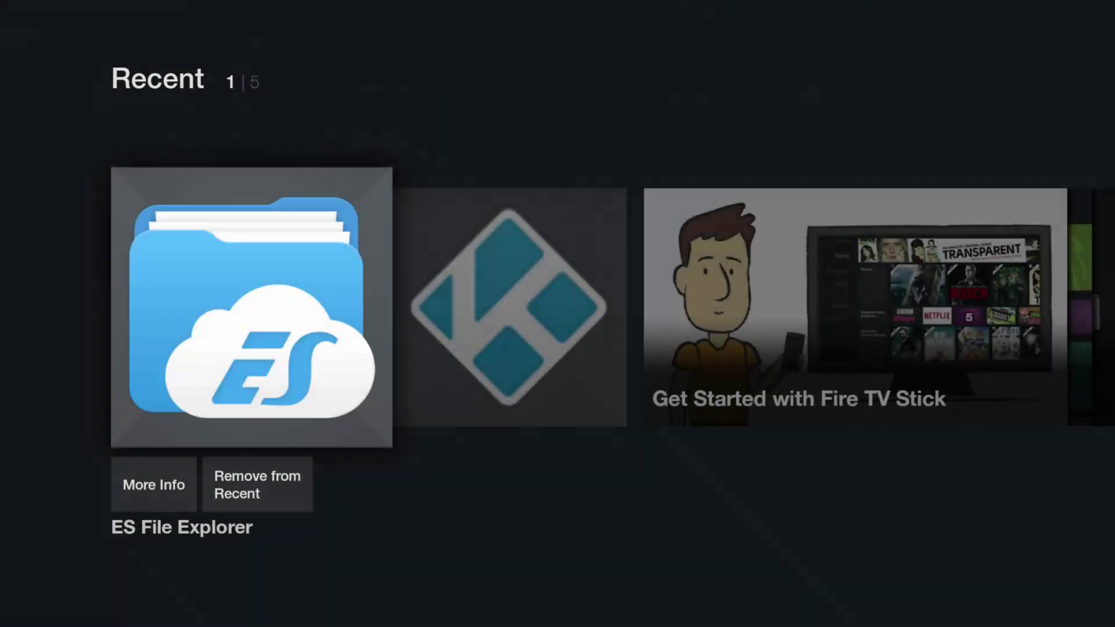
key("Right")
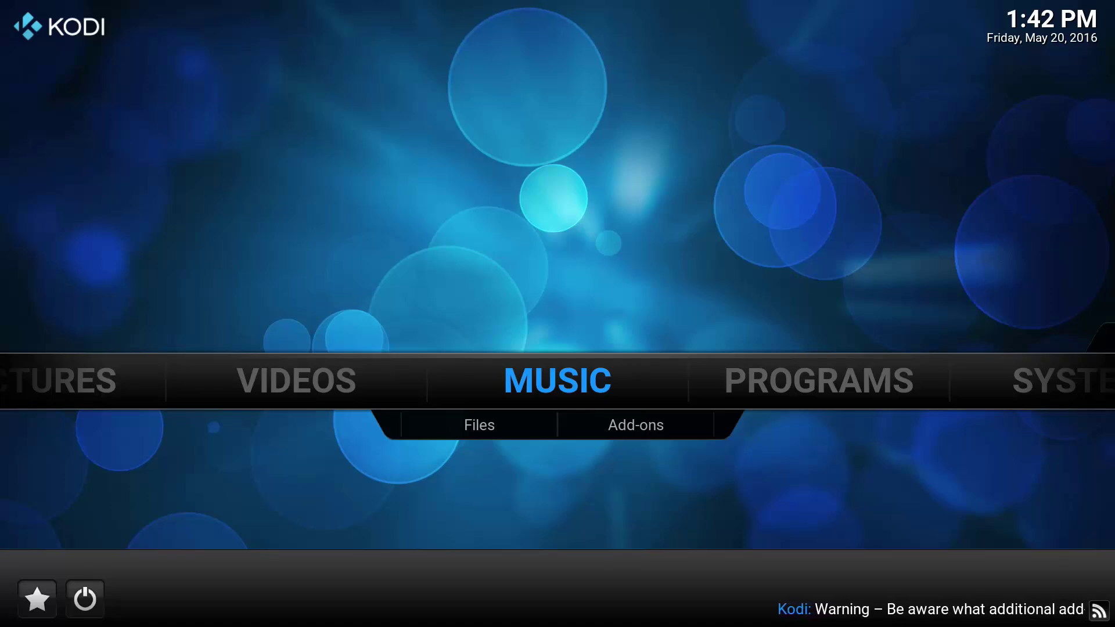
- Exit Kodi through the power options on its home menu
key("Right")
key("Right")
key("Down")
key("Down")
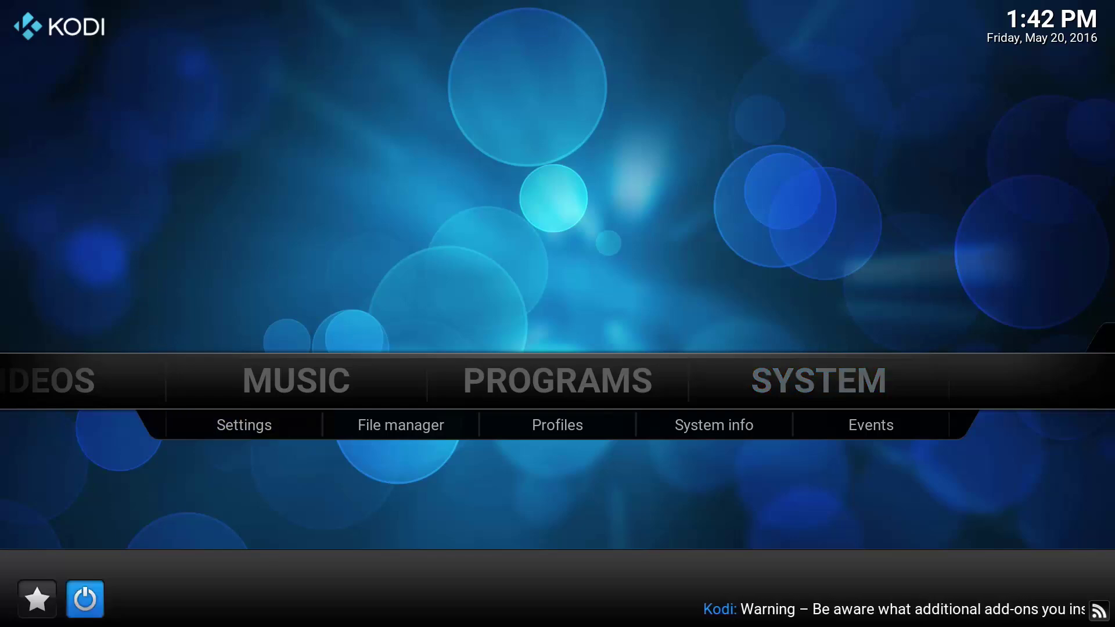
key("Return")
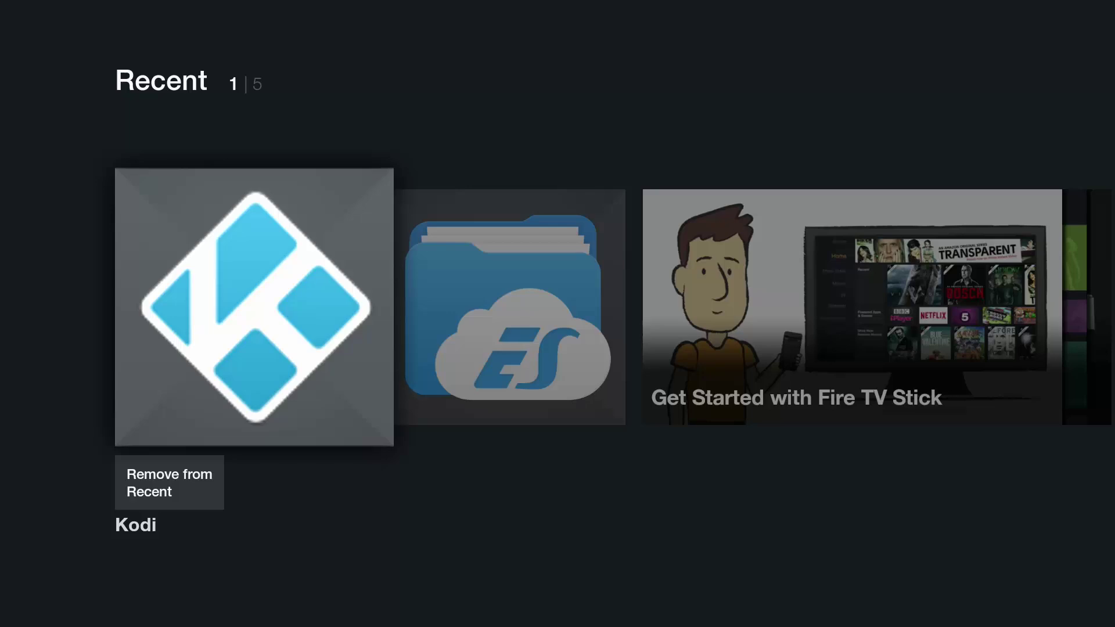
- Launch ES File Explorer from the Recent apps row
key("Right")
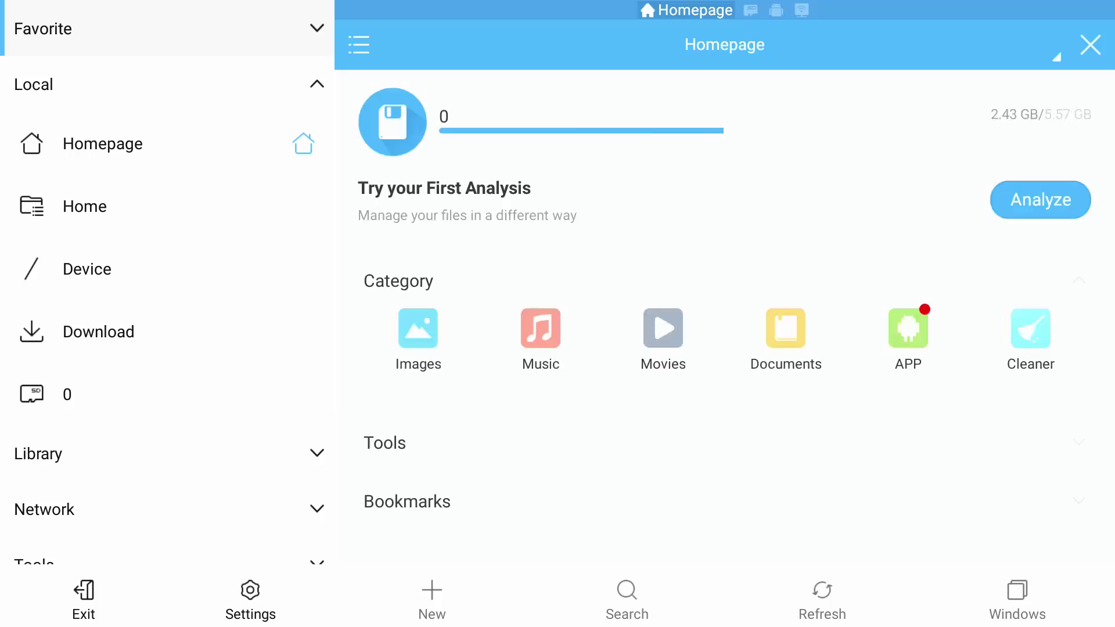
- Go to the Home sdcard listing and open Android, then its data folder
key("Down")
key("Down")
key("Down")
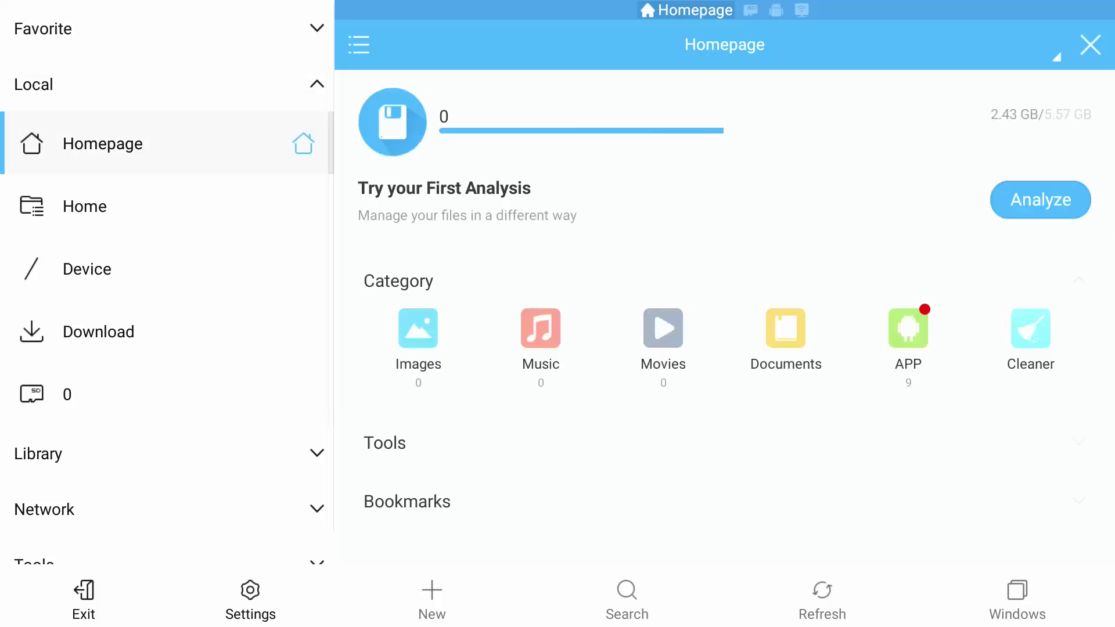
key("Return")
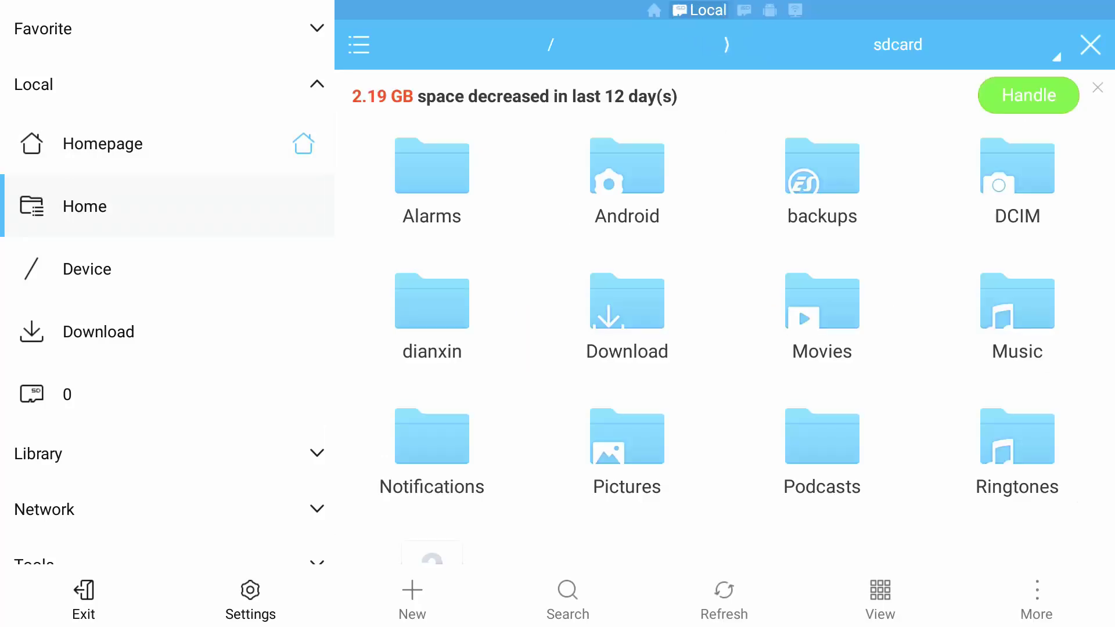
key("Right")
key("Right")
key("Return")
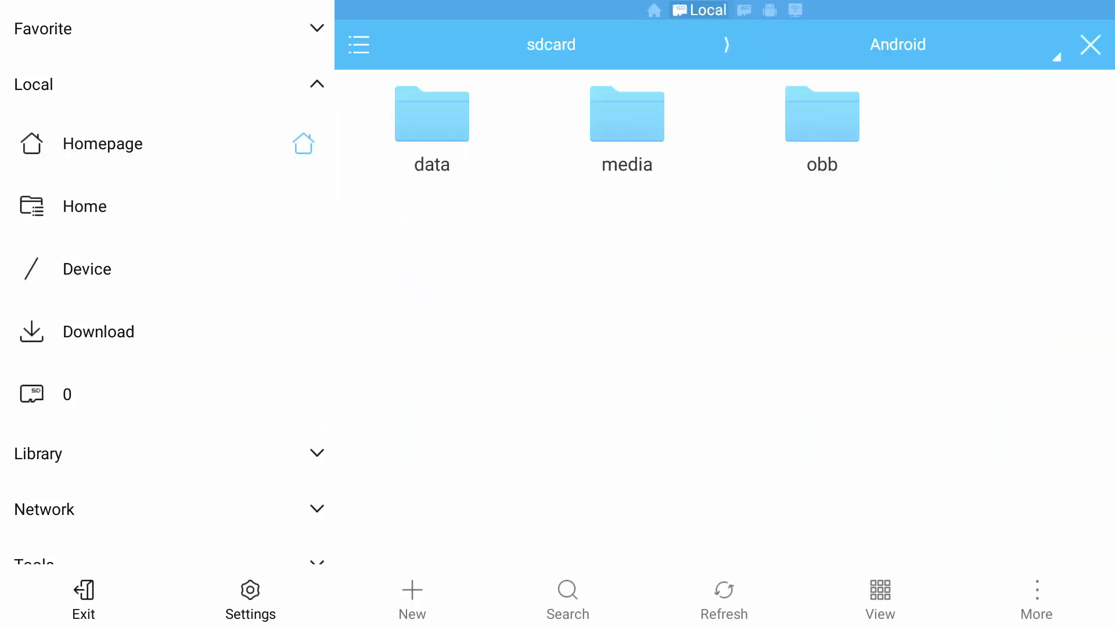
key("Left")
key("Up")
key("Up")
key("Up")
key("Right")
key("Return")
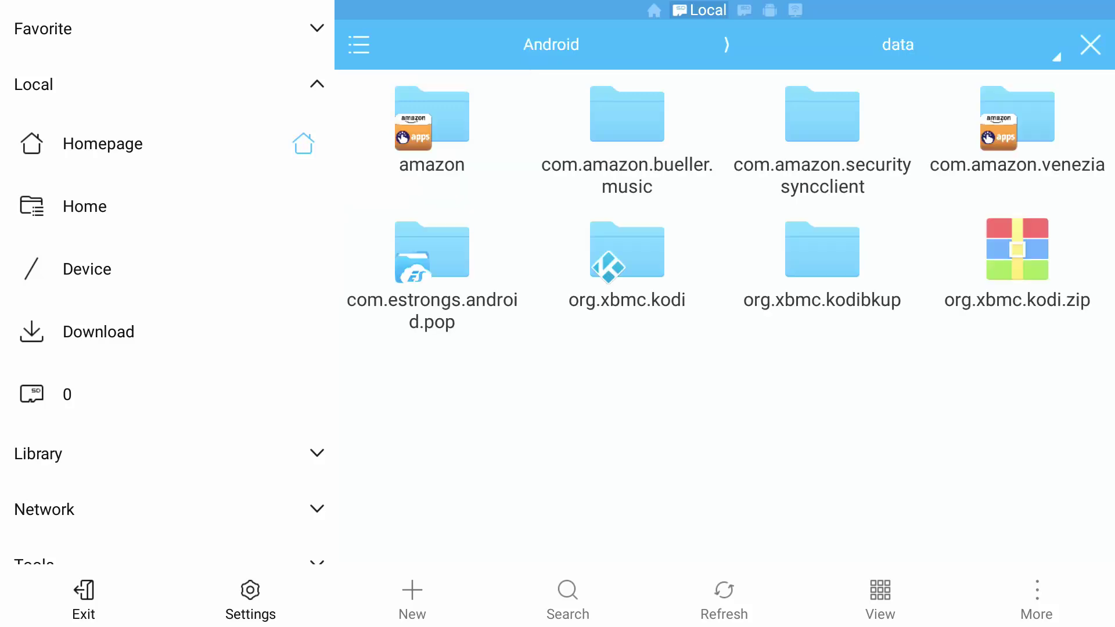
- Move focus to the fresh org.xbmc.kodi folder in Android/data
left_click(98, 332)
key("Up")
key("Up")
key("Up")
key("Up")
key("Down")
key("Right")
key("Right")
key("Down")
- Delete the fresh org.xbmc.kodi folder with 'Move to recycle bin' unticked
left_click(626, 270)
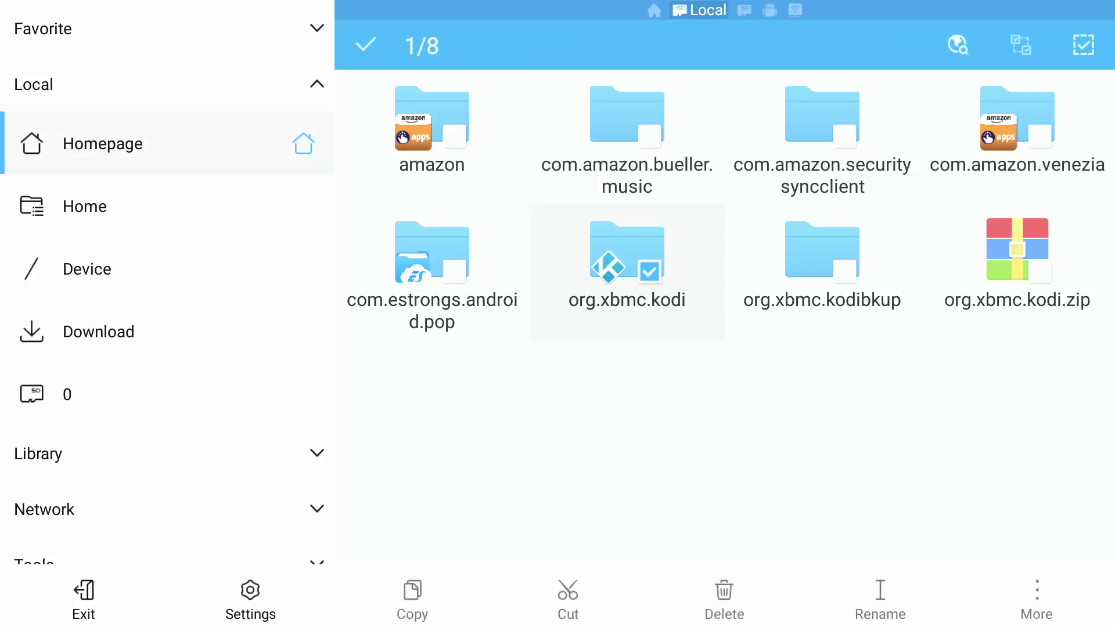
key("Down")
key("Down")
key("Down")
key("Down")
key("Down")
key("Down")
key("Down")
key("Right")
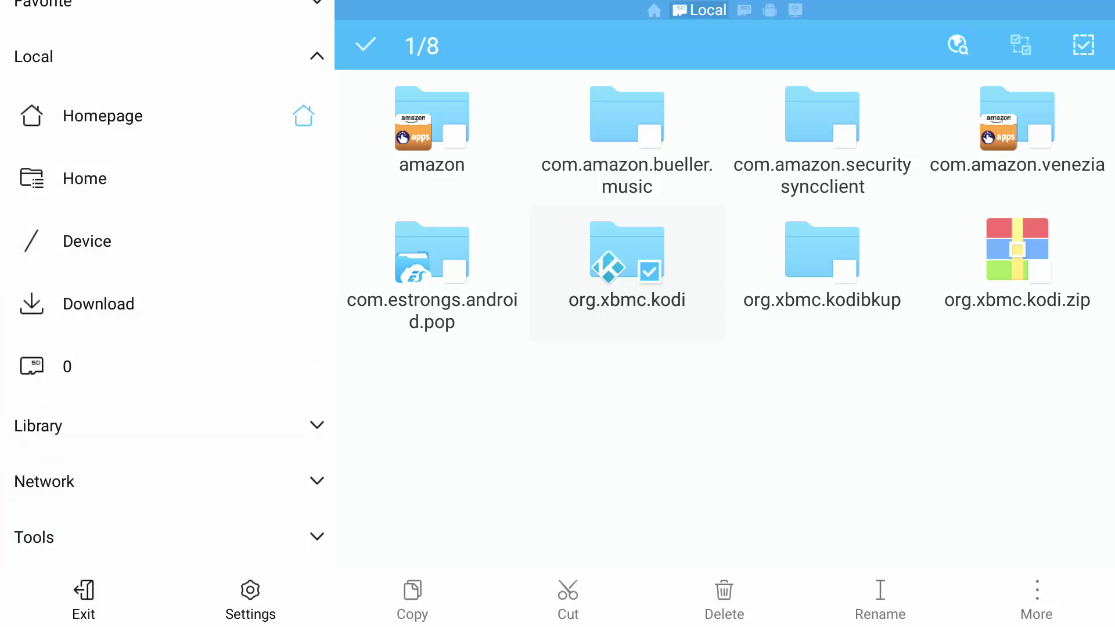
key("Down")
key("Return")
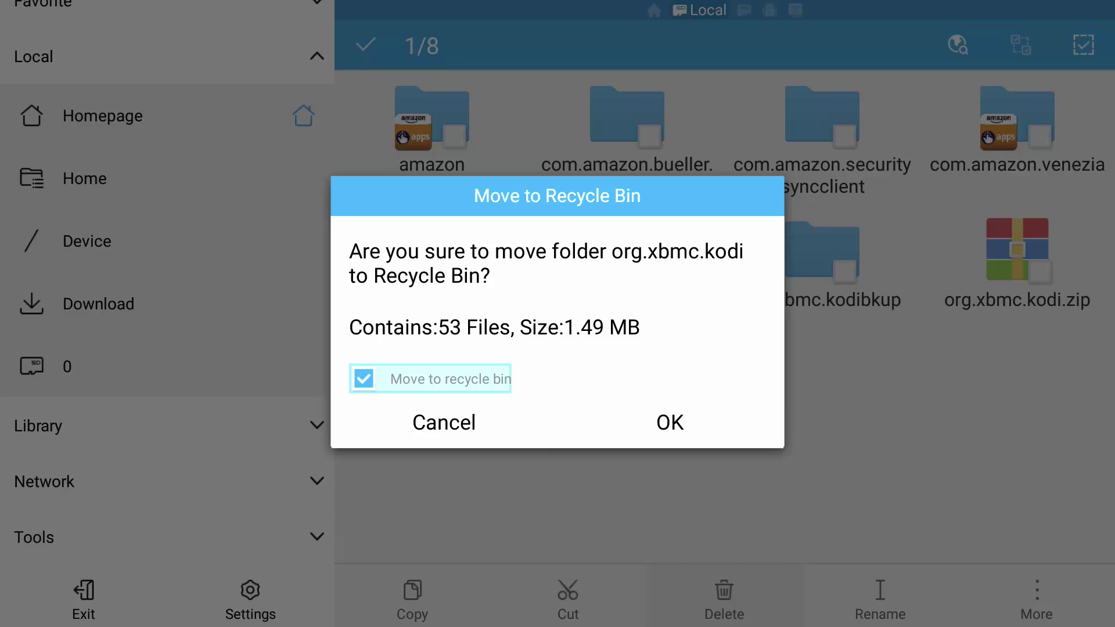
key("Return")
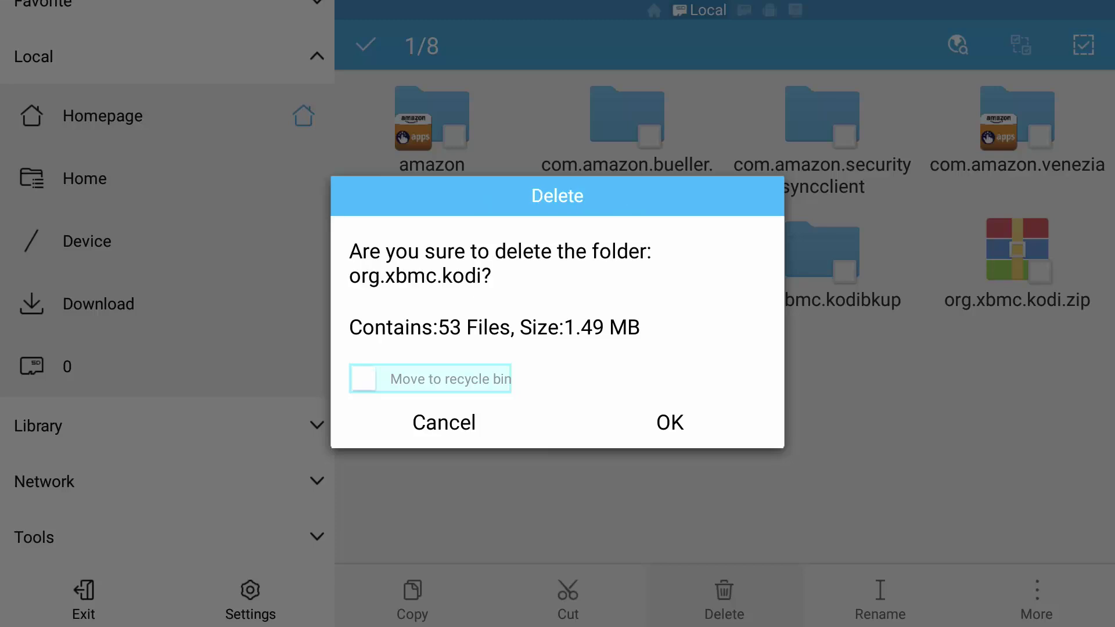
key("Down")
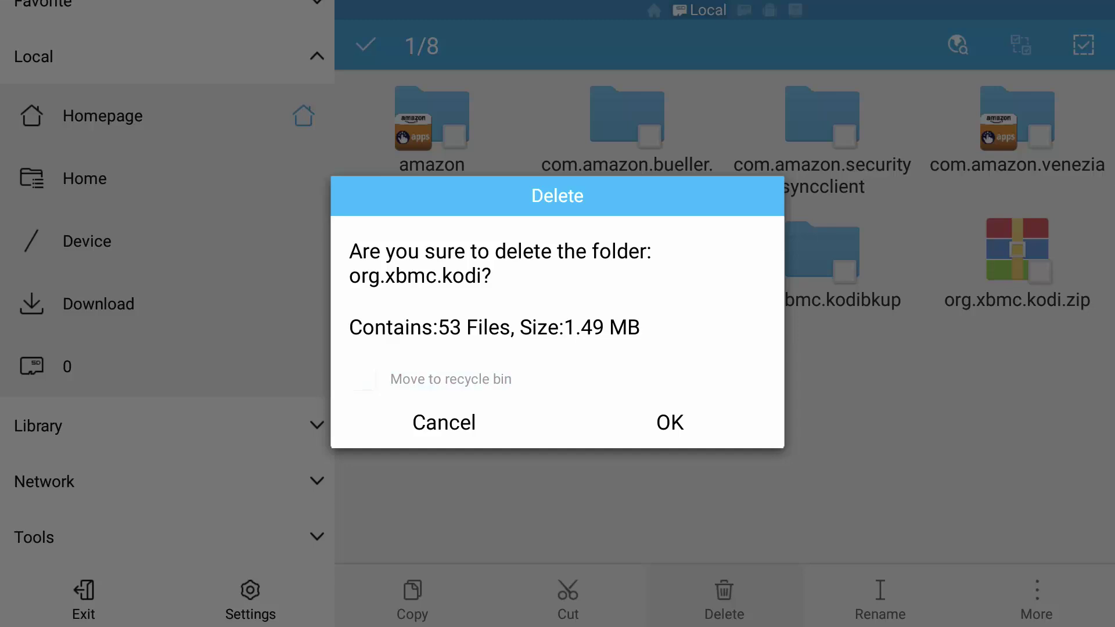
key("Right")
key("Return")
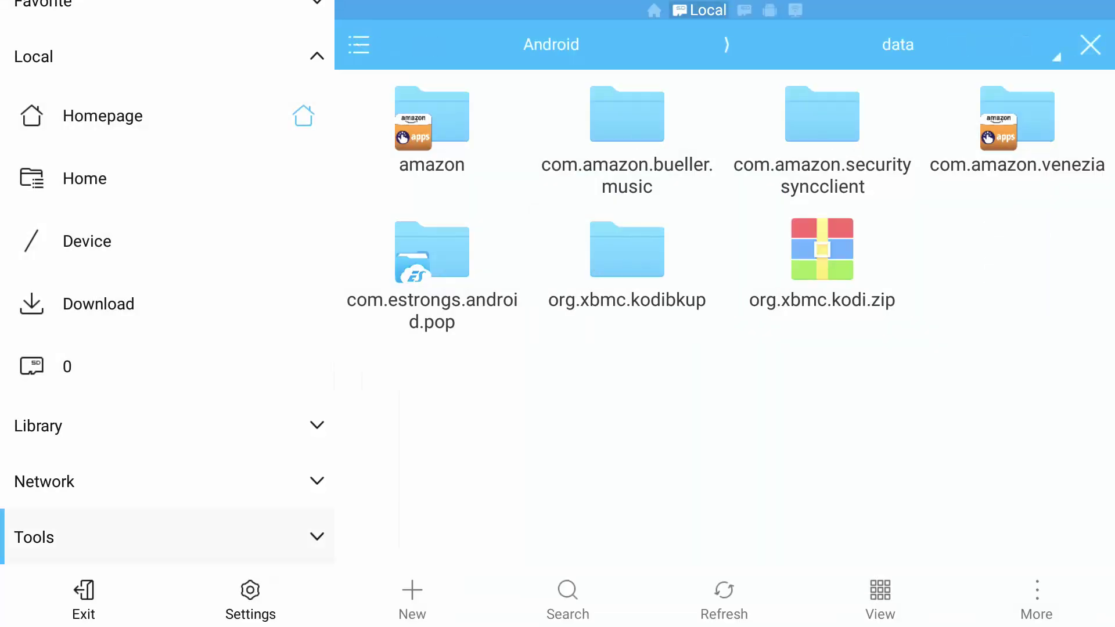
- In Android/data, select the org.xbmc.kodibkup folder and choose Rename from the toolbar
key("Up")
key("Up")
key("Up")
key("Up")
key("Up")
key("Up")
key("Up")
key("Right")
key("Right")
key("Down")
key("Return")
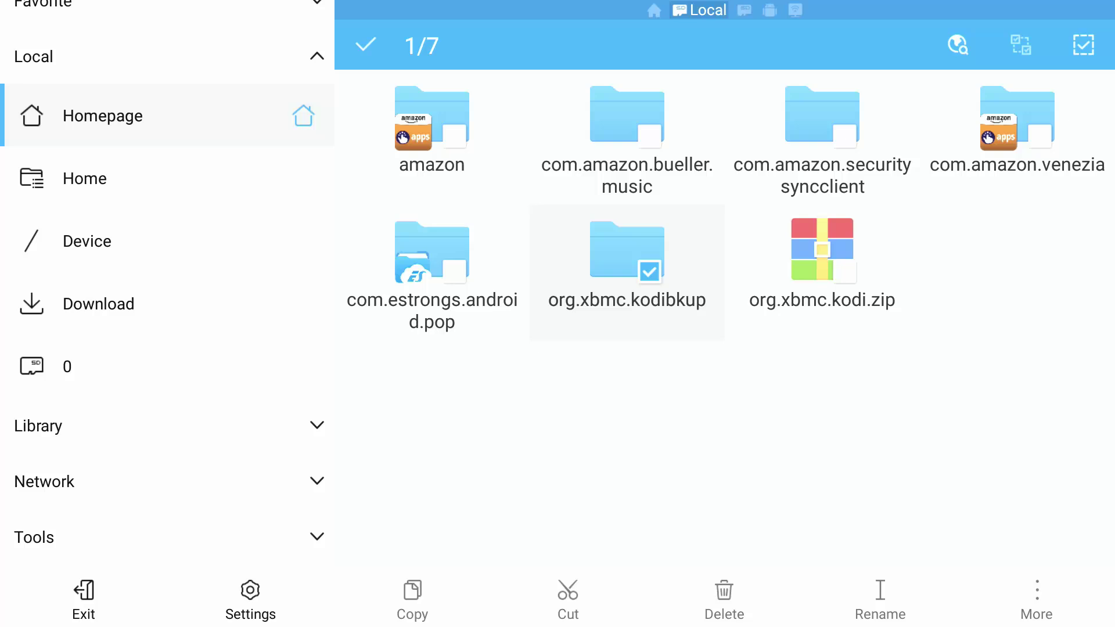
key("Down")
key("Down")
key("Down")
key("Down")
key("Down")
key("Down")
key("Down")
key("Down")
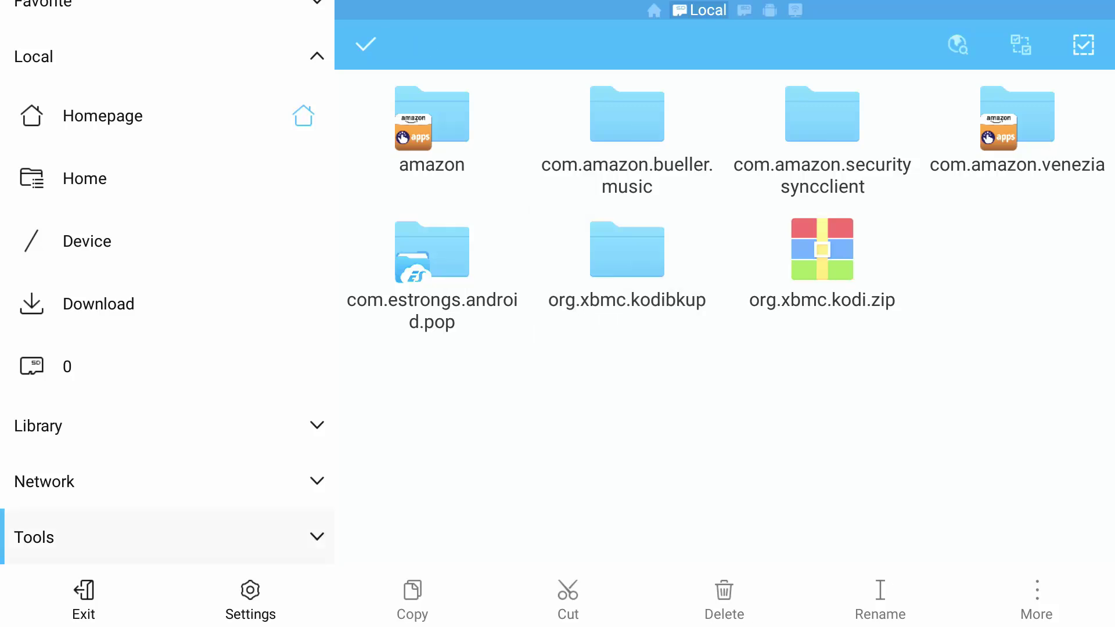
left_click(880, 598)
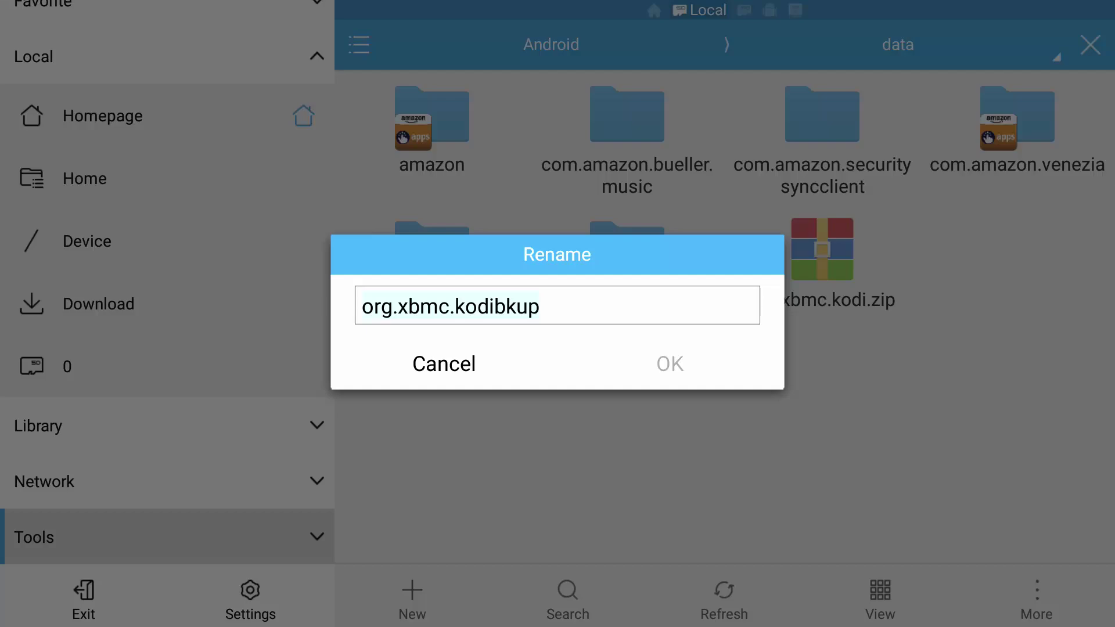
- Erase 'bkup' from org.xbmc.kodibkup so it reads org.xbmc.kodi, then accept the name
key("Return")
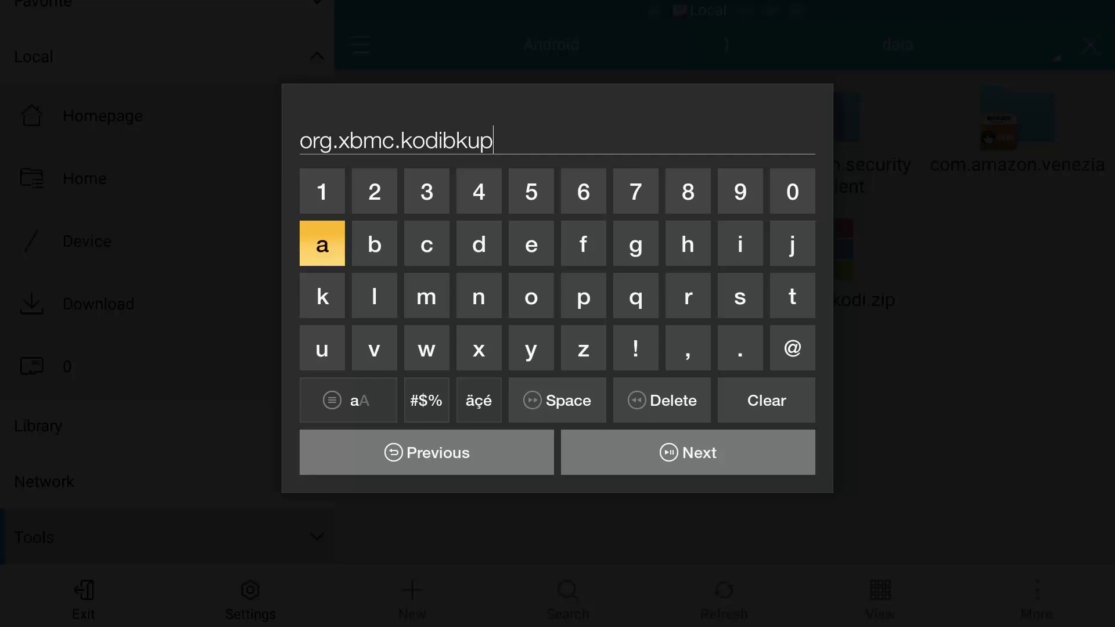
key("BackSpace")
key("BackSpace")
key("Down")
key("Down")
key("Down")
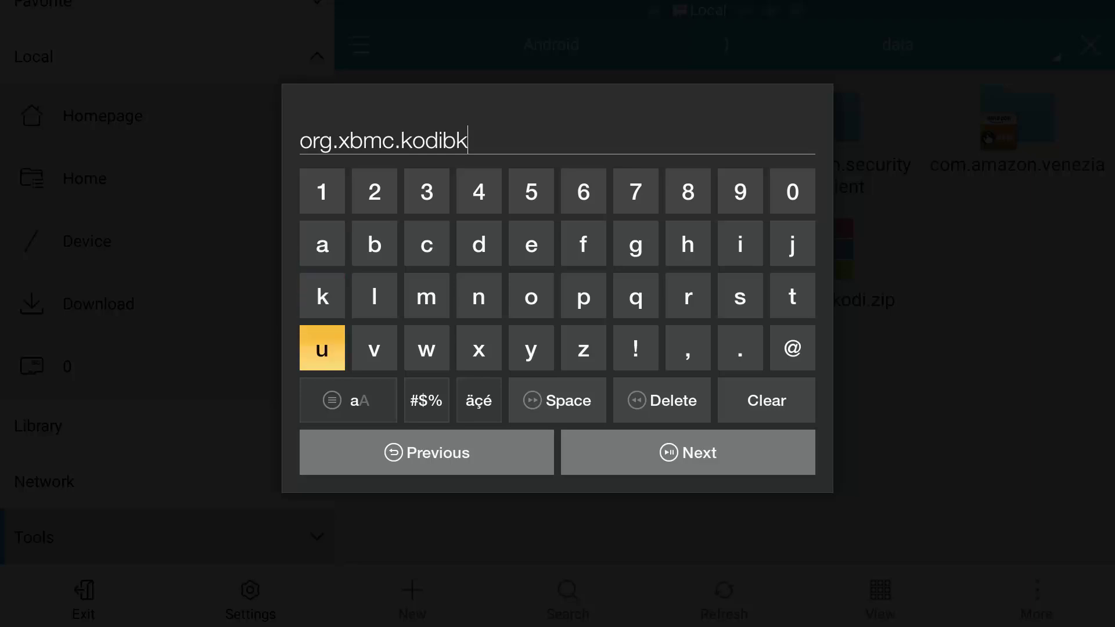
key("Right")
key("Right")
key("Right")
key("Right")
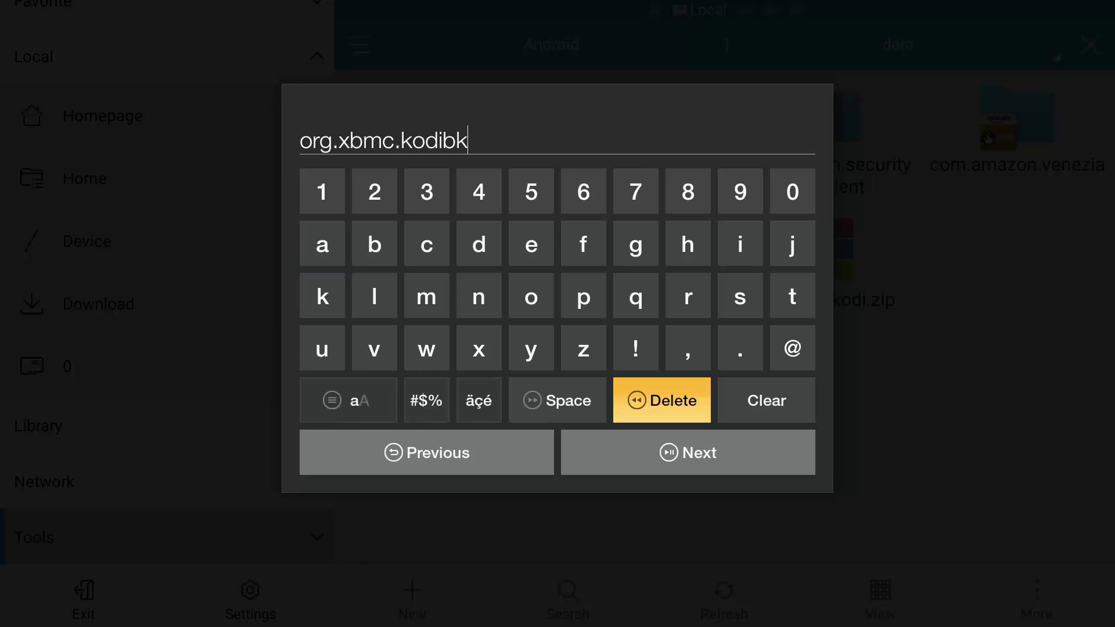
key("Return")
key("Return")
key("Down")
key("Return")
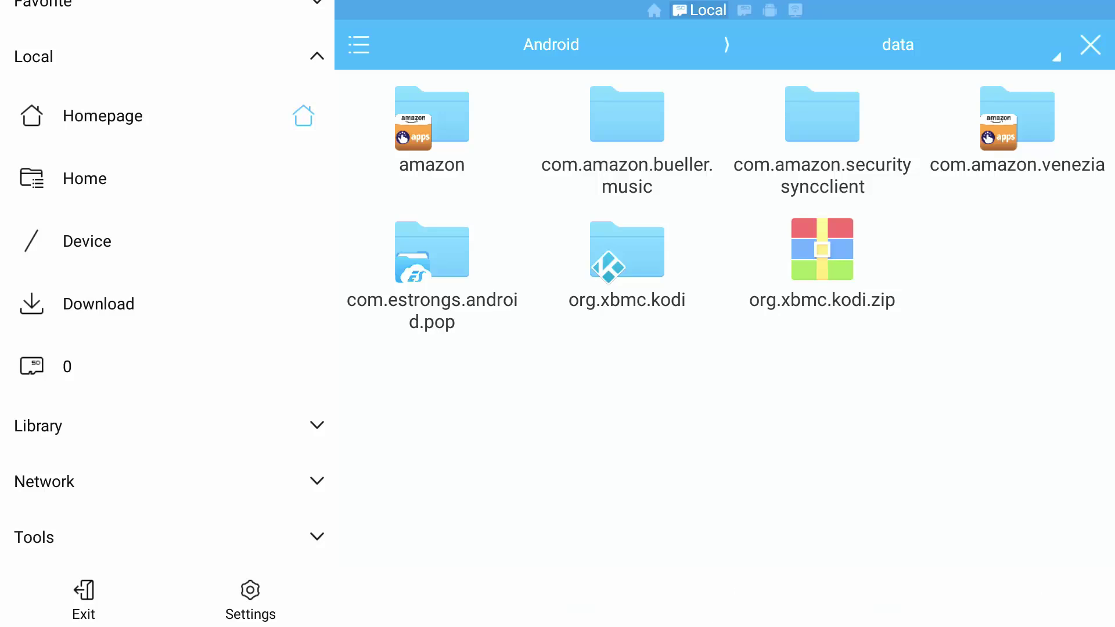
- Return to the Fire TV home screen and highlight Kodi in the Recent apps row
key("Home")
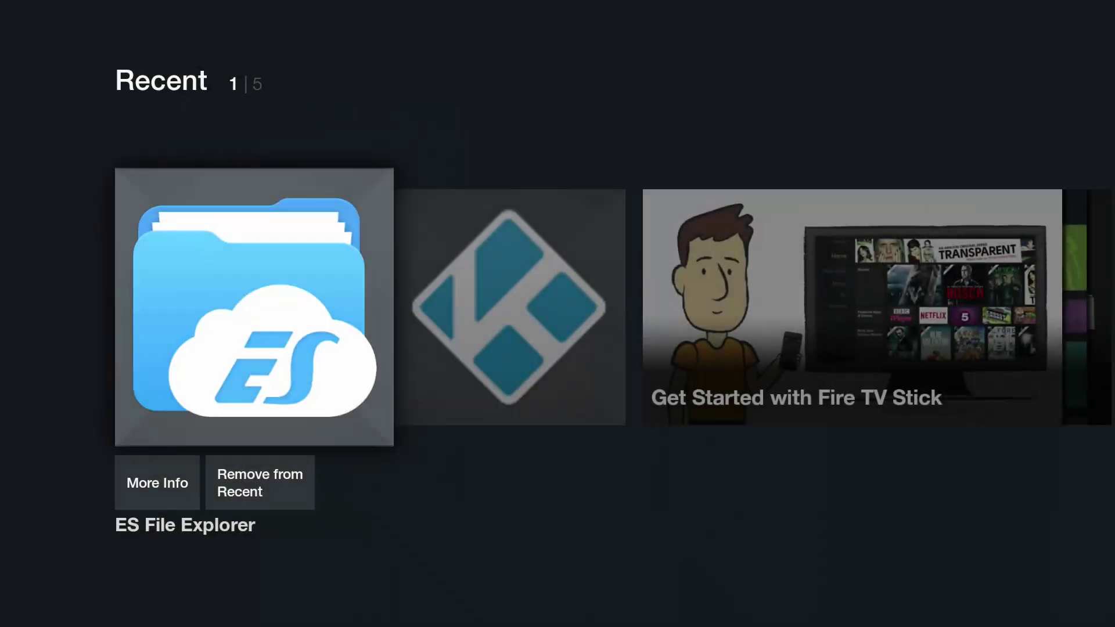
key("Right")
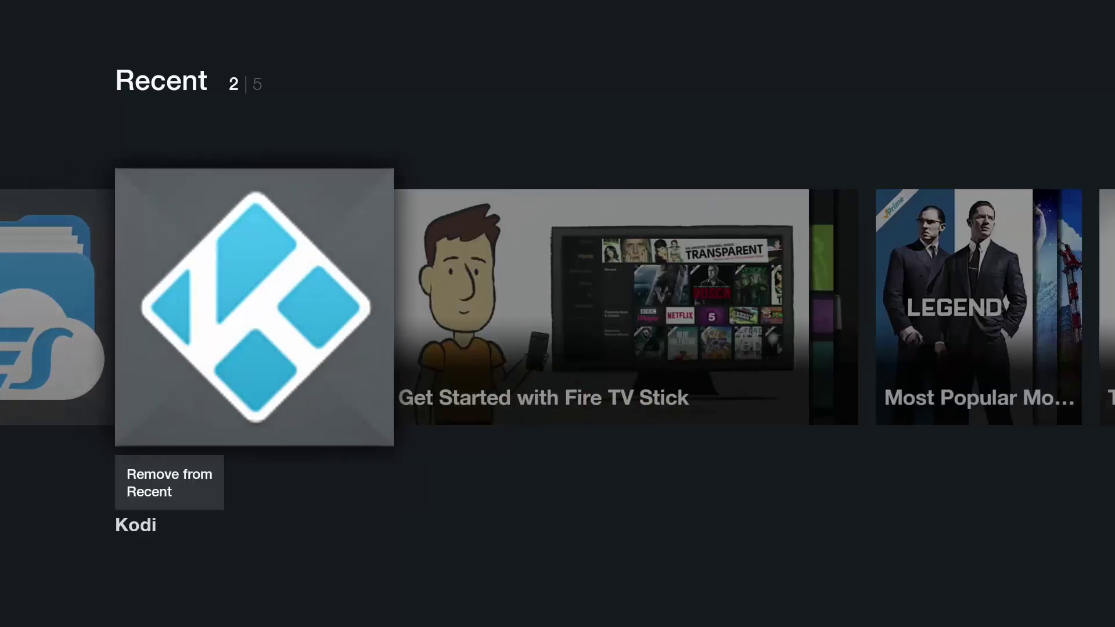